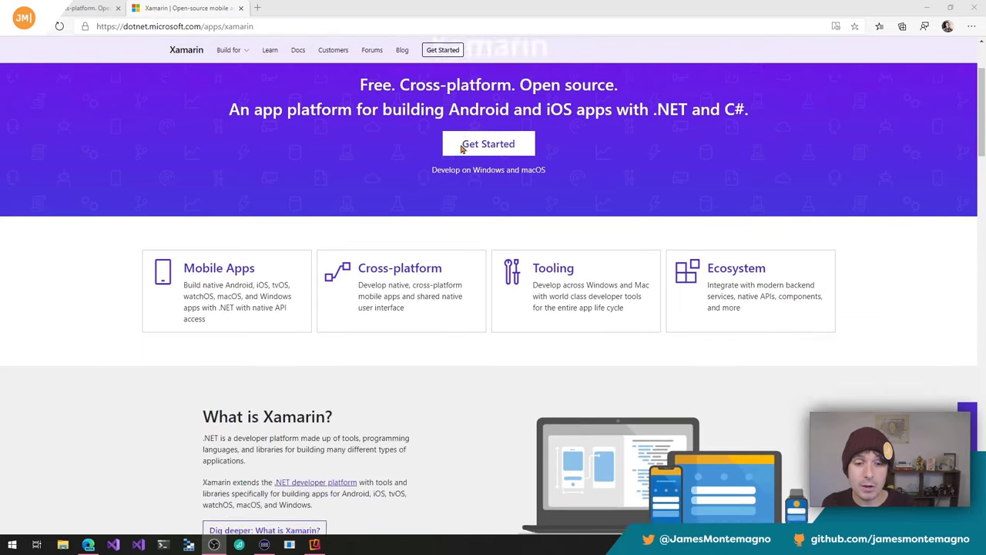
- Look through the Xamarin overview page and open its Xamarin.Forms details page
scroll(377, 159, down, 8)
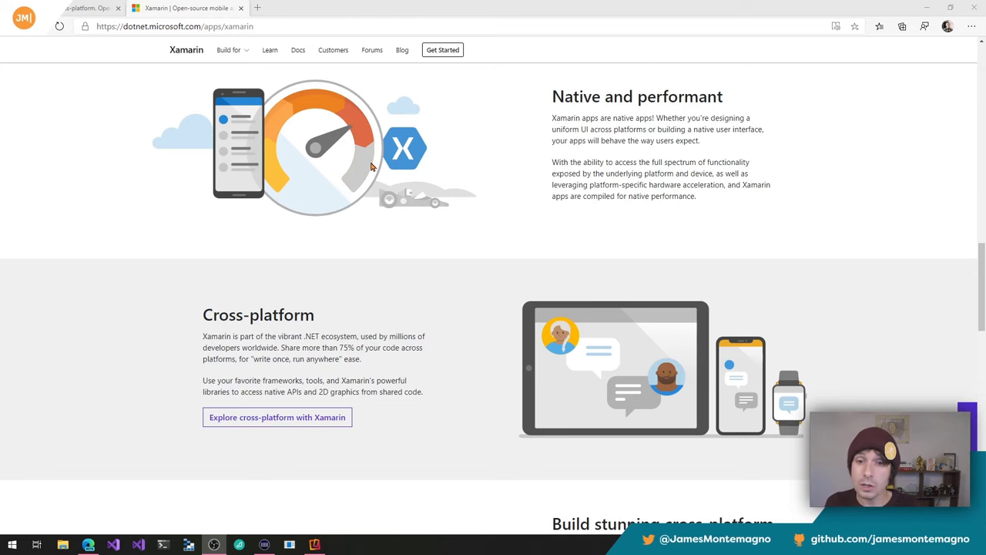
scroll(371, 166, down, 6)
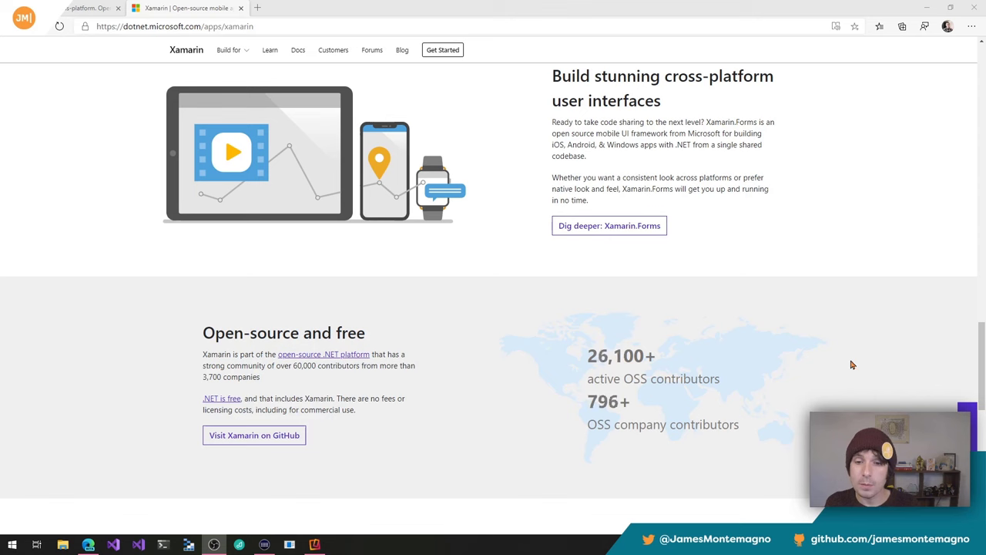
click(612, 225)
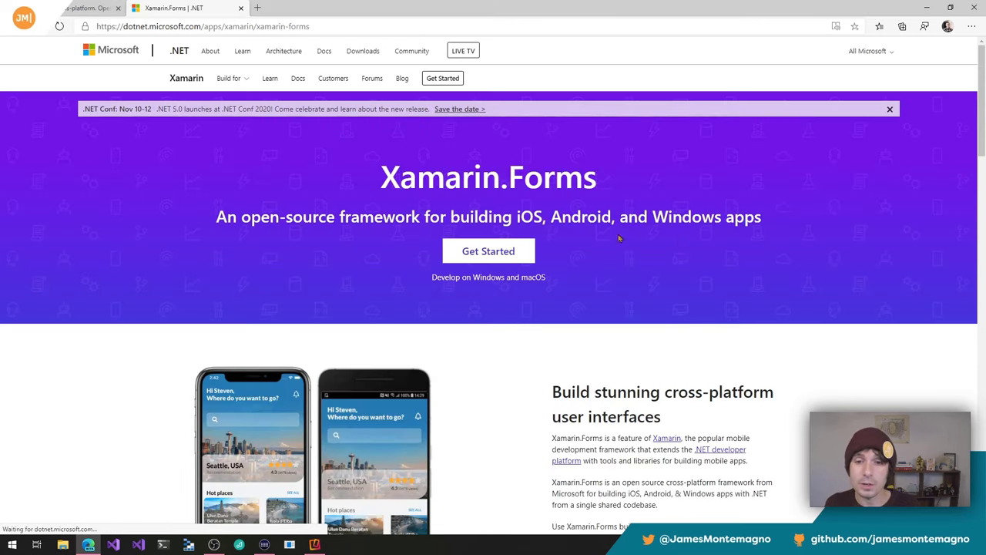
- Review the Xamarin.Forms page sections from cross-platform user interfaces through MVVM and declarative UI to the UI component ecosystem
scroll(617, 221, down, 2)
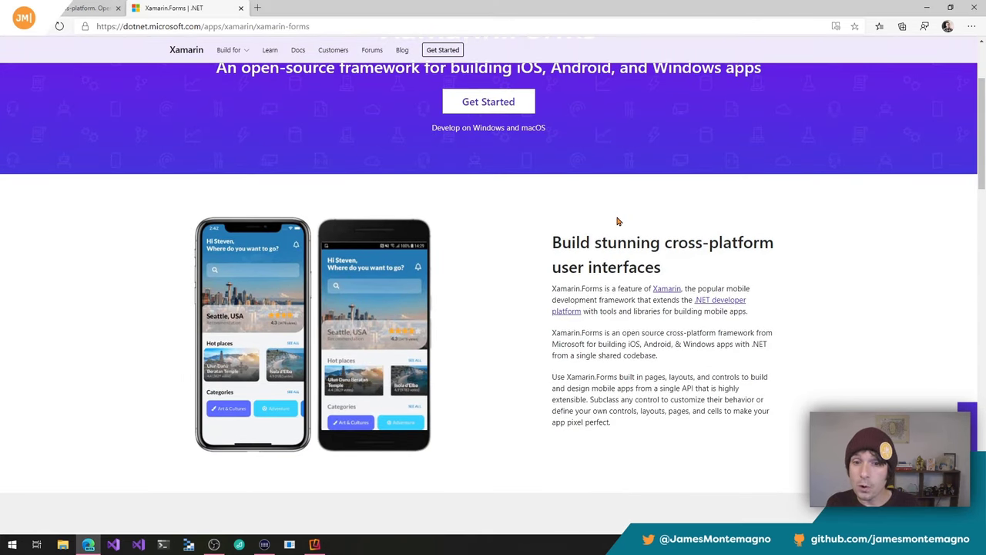
scroll(606, 198, down, 1)
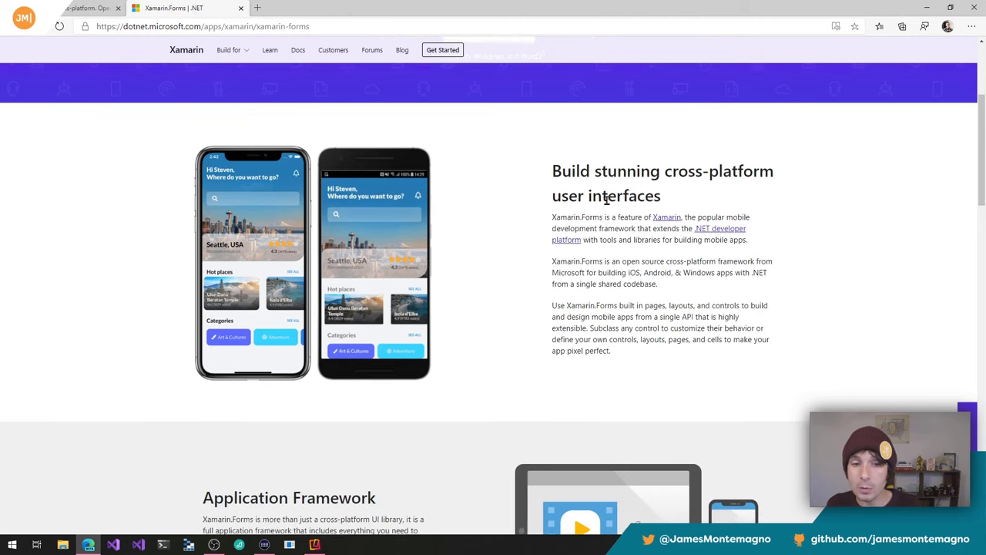
scroll(496, 163, down, 4)
scroll(354, 180, down, 4)
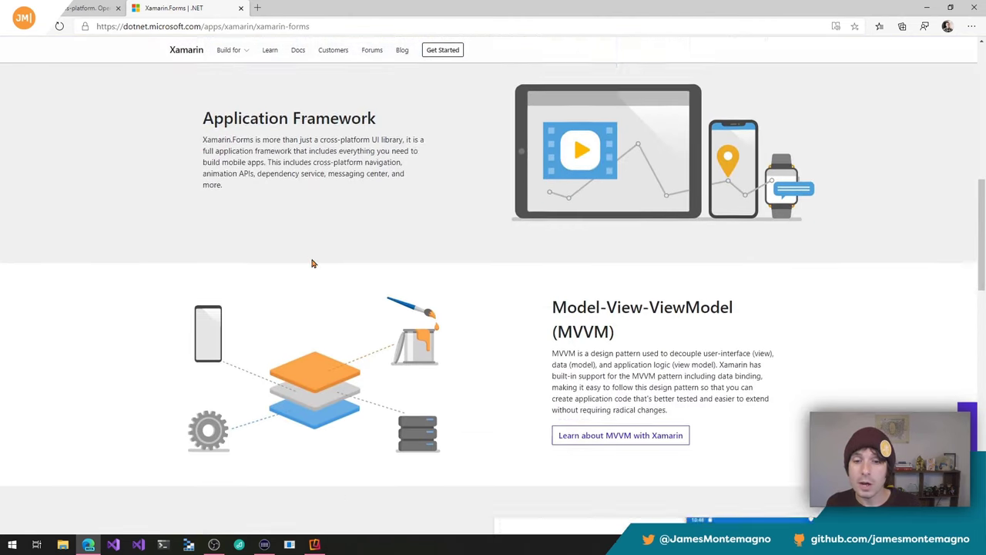
scroll(369, 186, down, 2)
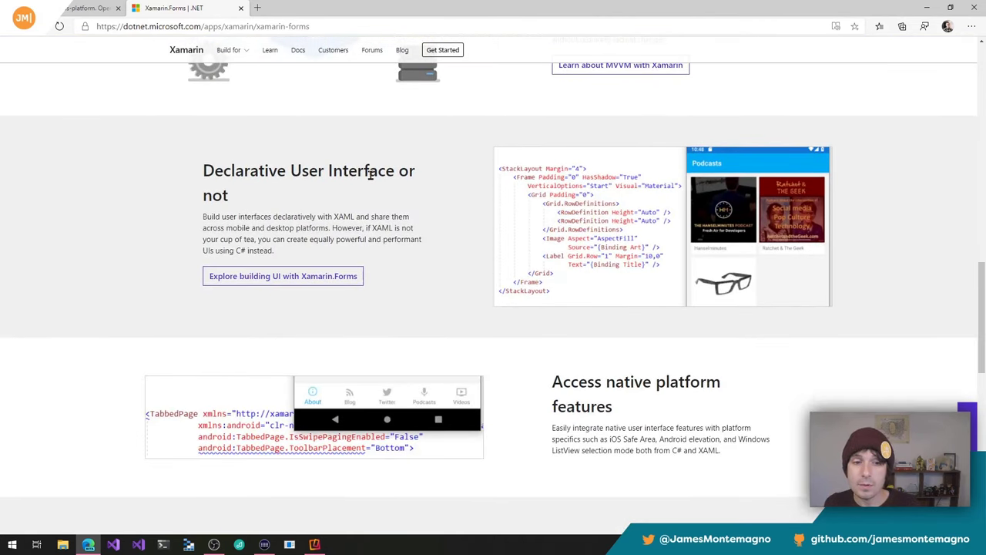
scroll(368, 181, down, 1)
scroll(374, 176, down, 2)
scroll(375, 177, down, 2)
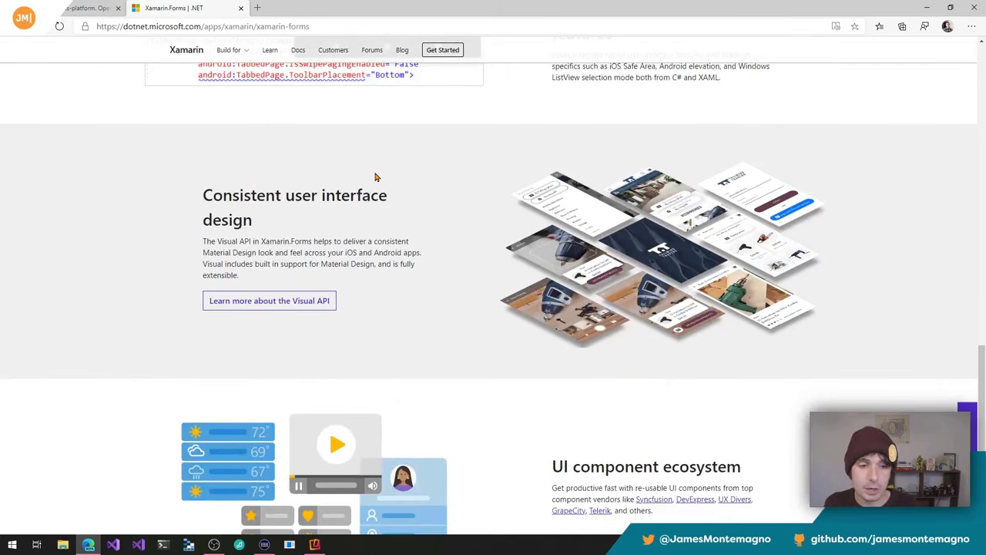
scroll(375, 177, down, 1)
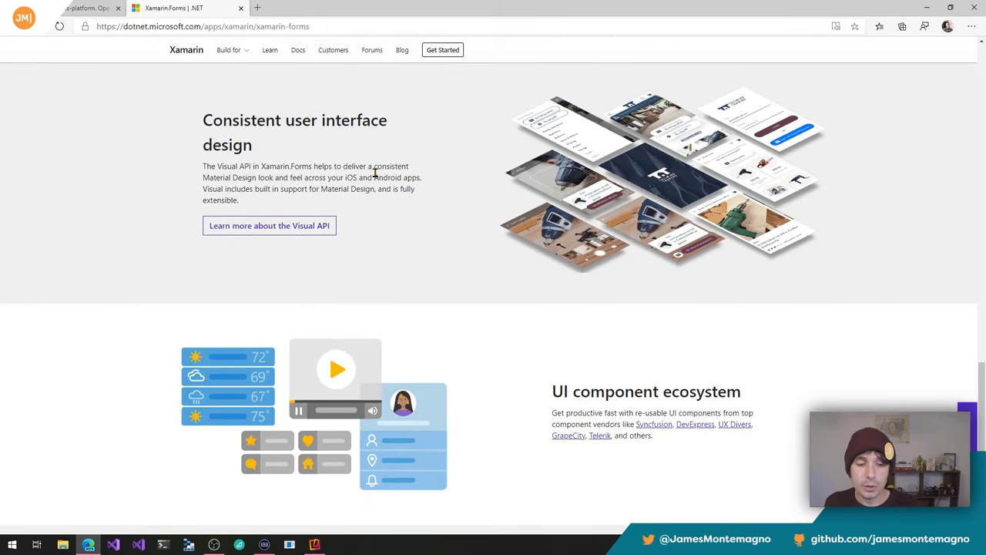
- Switch from the browser to Visual Studio 2019 and start creating a new project
click(138, 544)
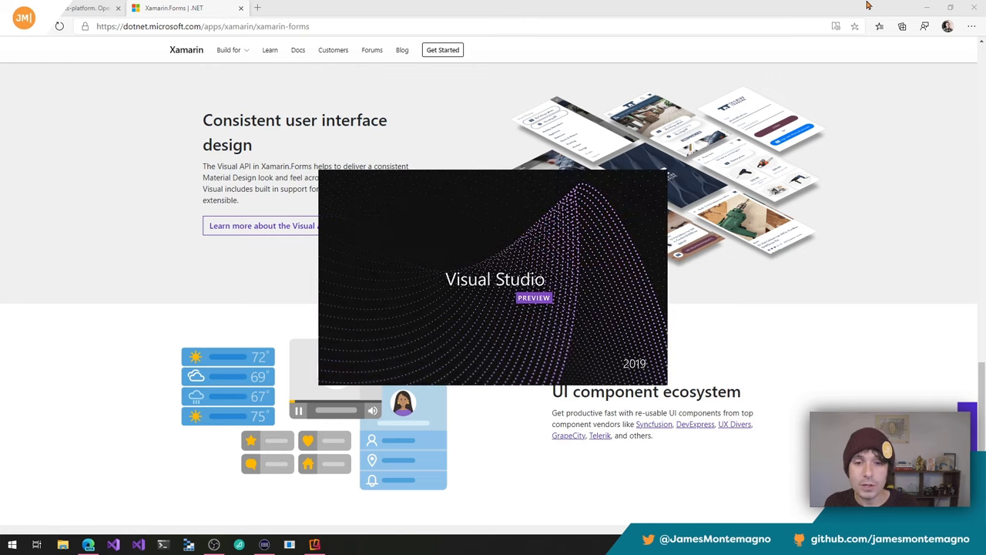
click(927, 7)
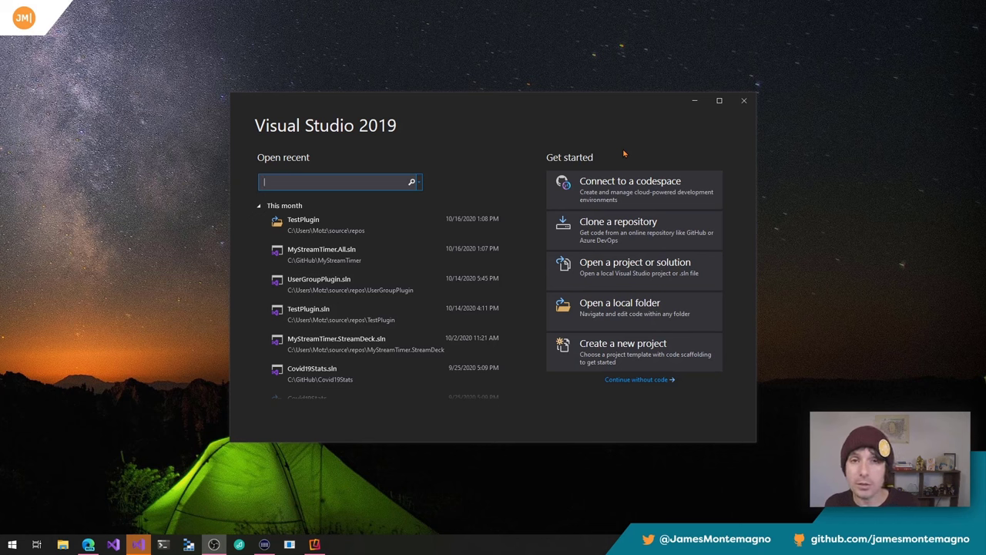
click(627, 344)
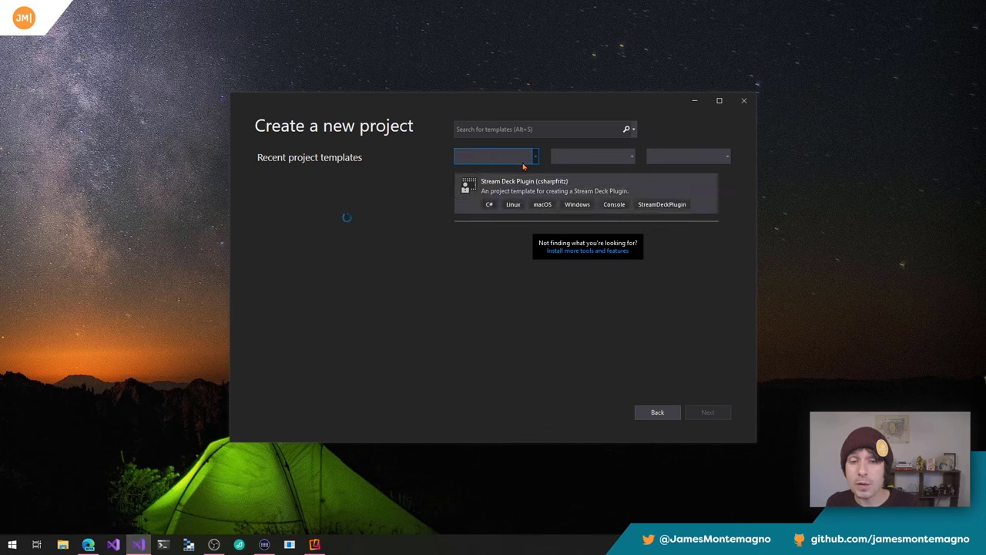
- Filter the project templates to the Mobile project type
click(691, 162)
scroll(697, 169, up, 3)
click(702, 174)
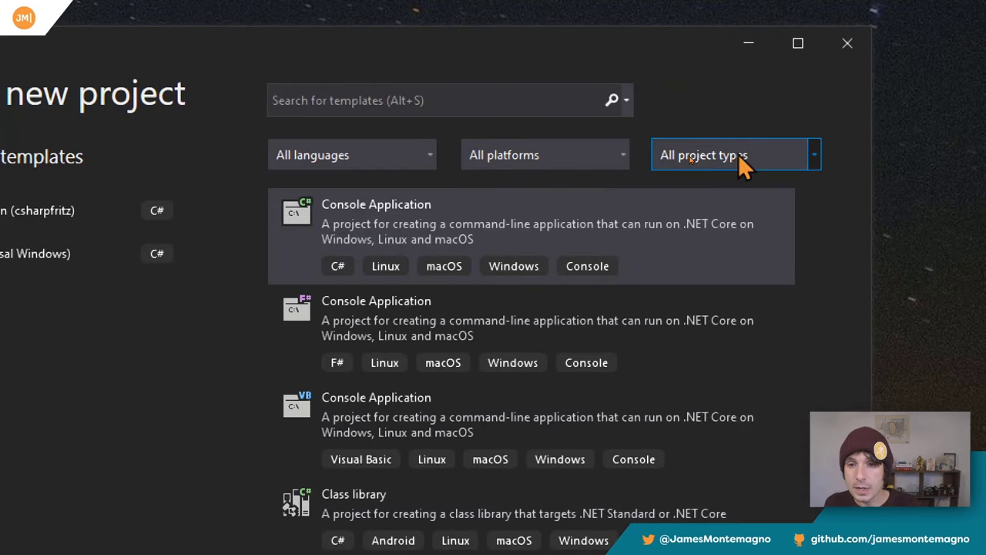
click(689, 157)
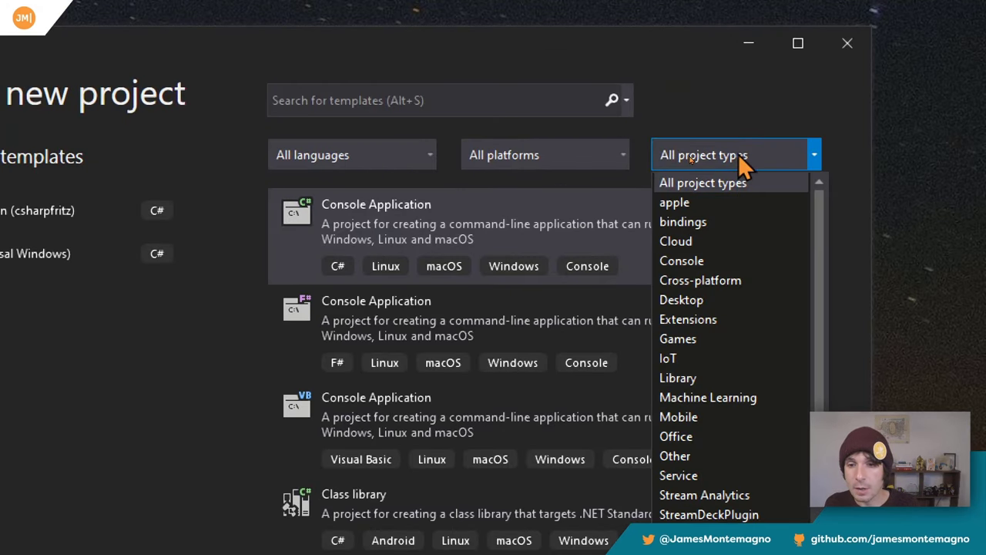
click(690, 415)
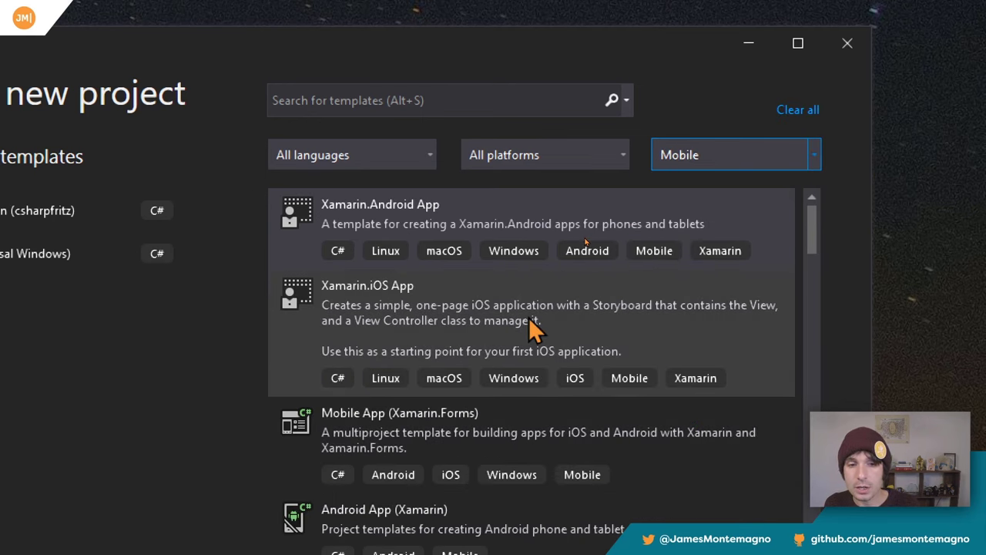
- Compare the Xamarin.Android App, Xamarin.iOS App and Mobile App (Xamarin.Forms) project templates
click(375, 198)
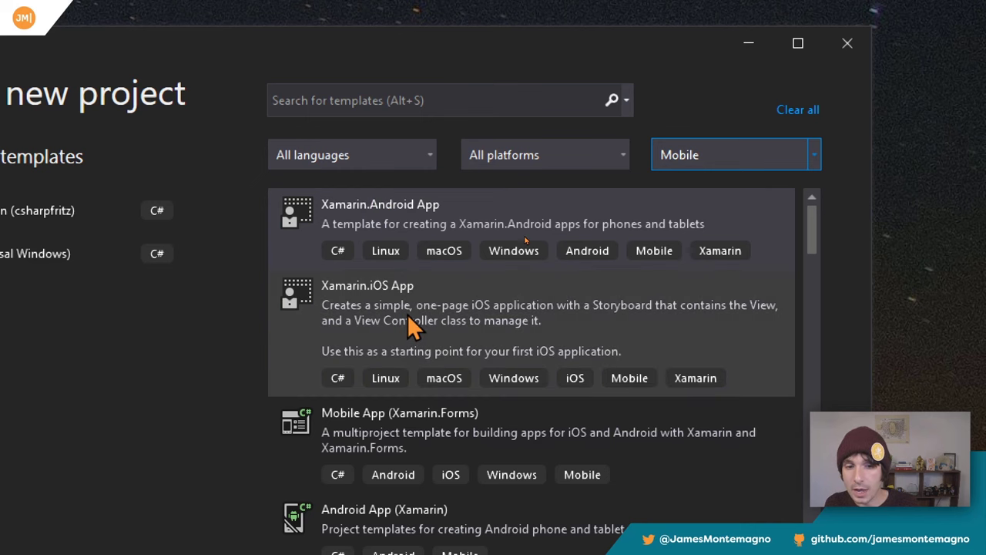
click(417, 415)
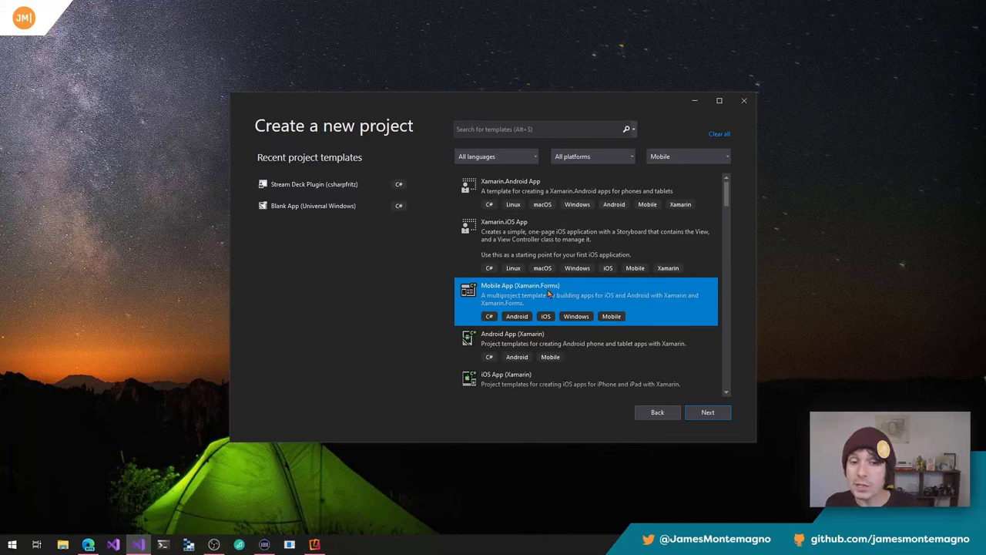
click(532, 190)
click(540, 234)
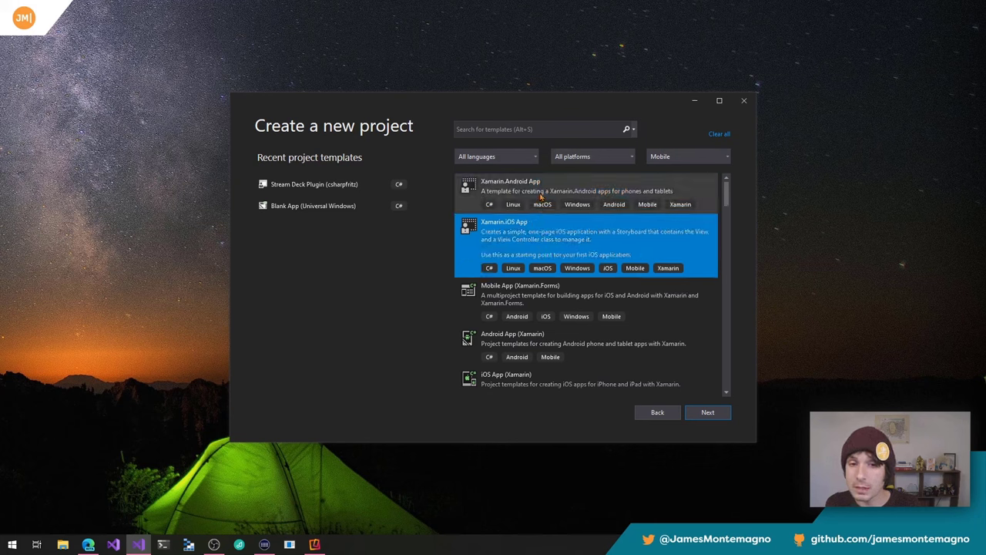
click(542, 200)
click(539, 229)
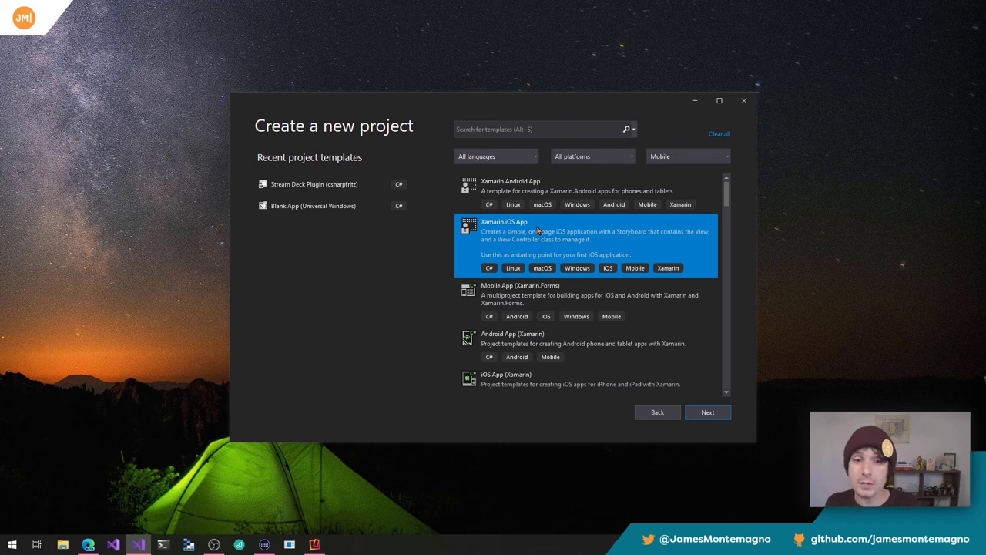
- Choose the Mobile App (Xamarin.Forms) template and name the project MyAwesomeApp
click(548, 288)
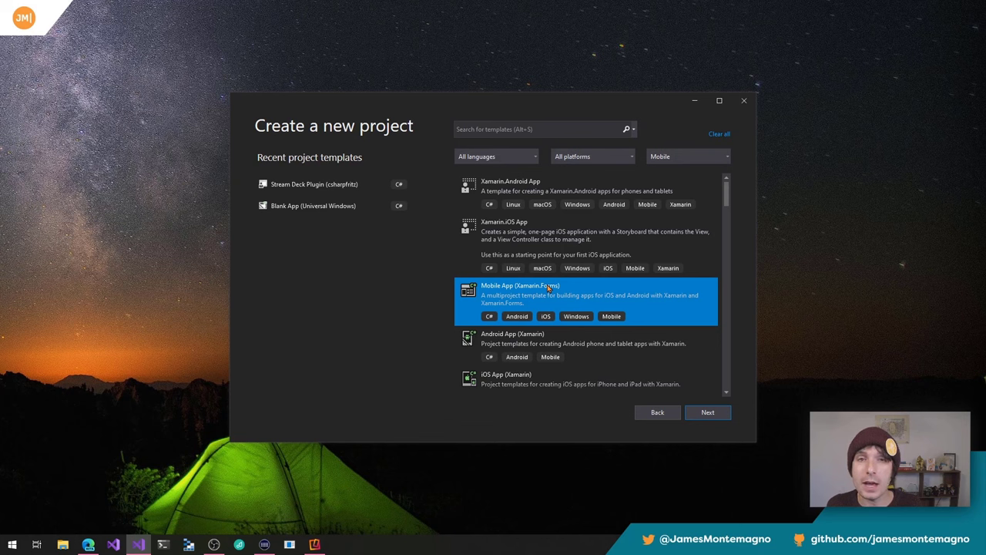
double_click(549, 288)
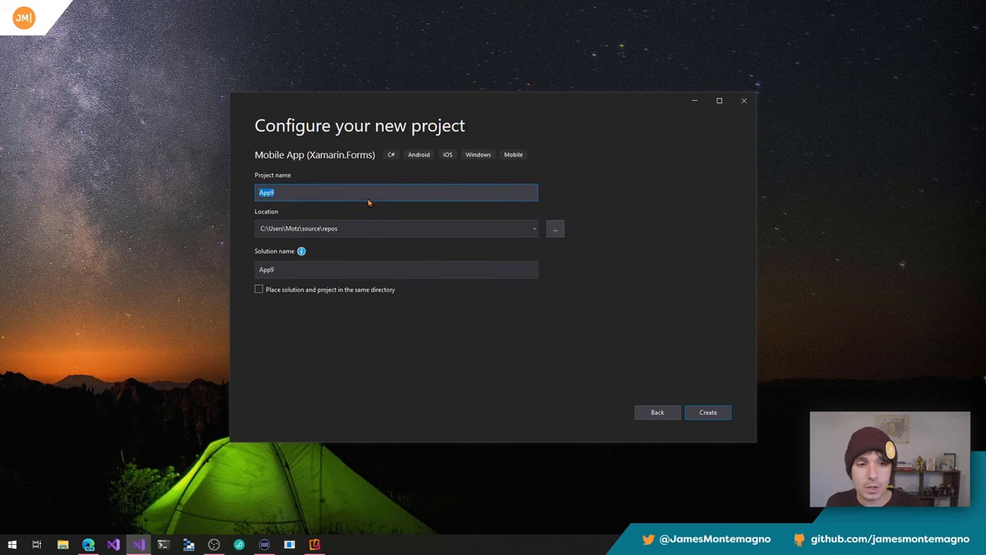
text(My)
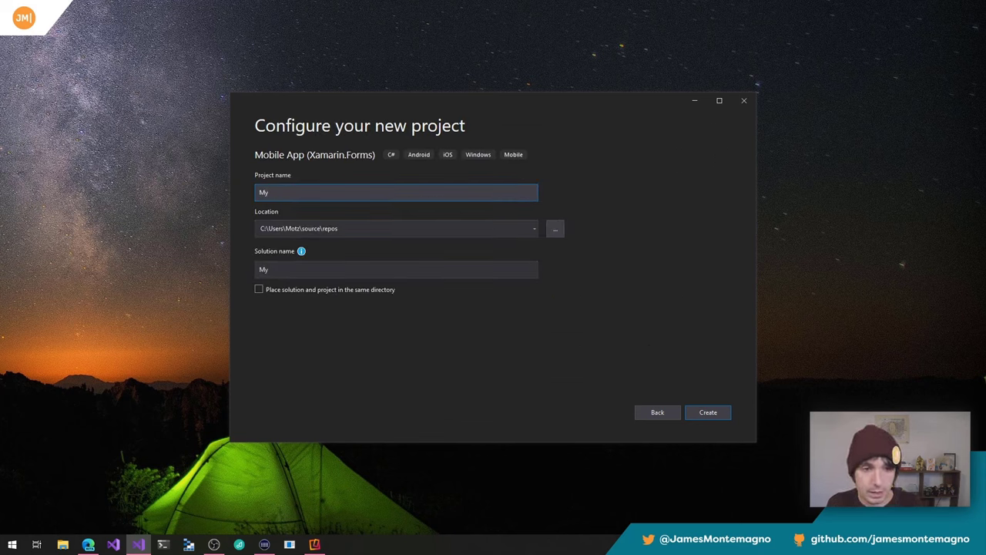
text(AwesomeApp)
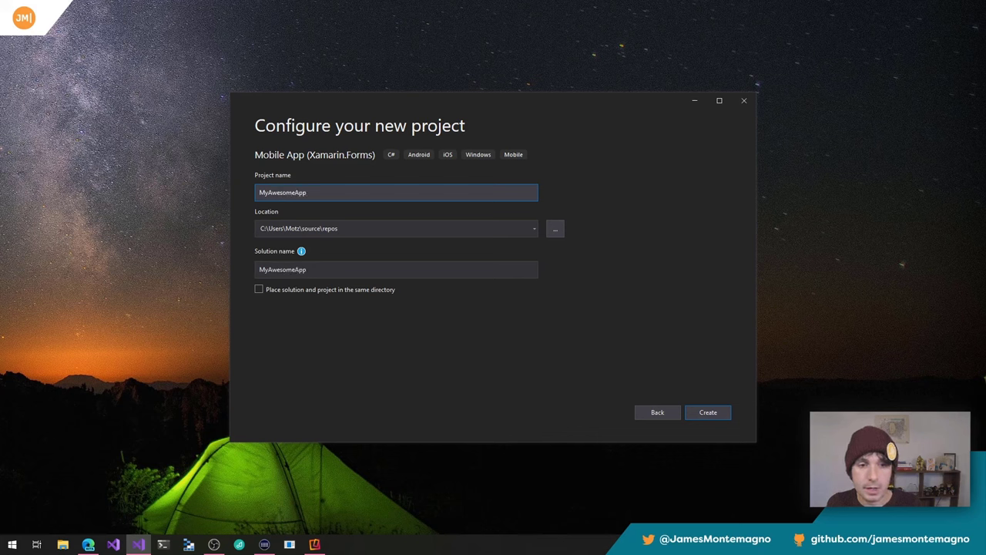
key(Return)
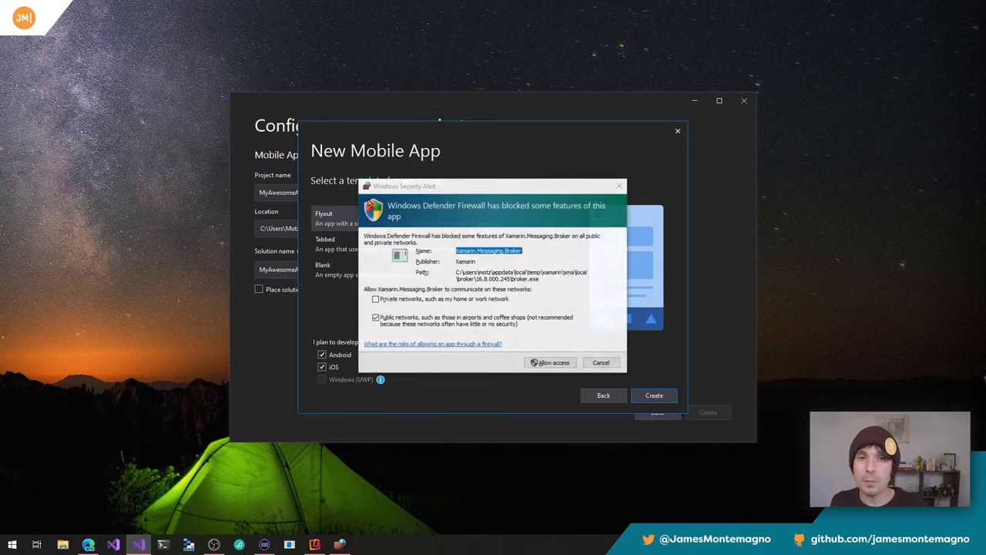
- Allow Xamarin.Messaging.Broker through the Windows Defender Firewall on both private and public networks
click(375, 299)
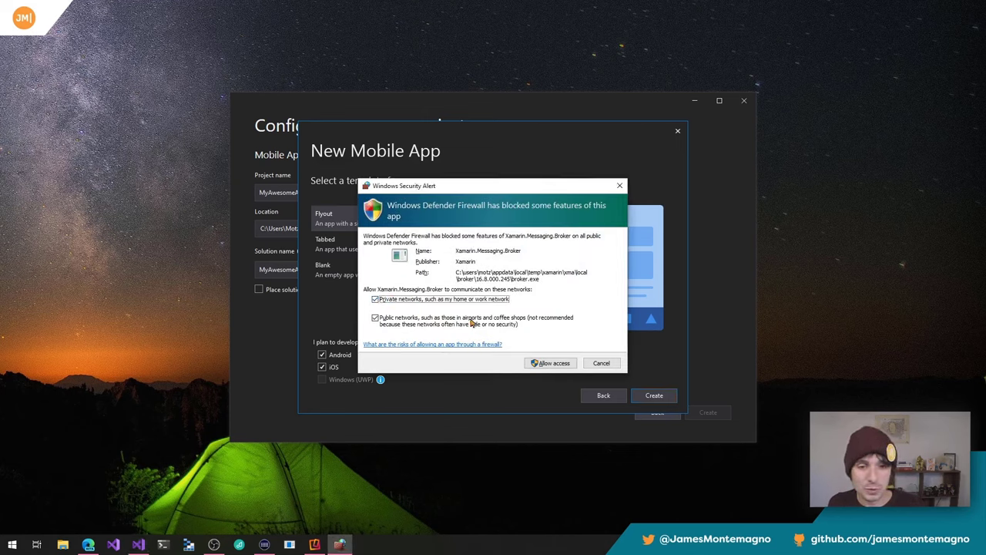
drag(443, 188, 455, 188)
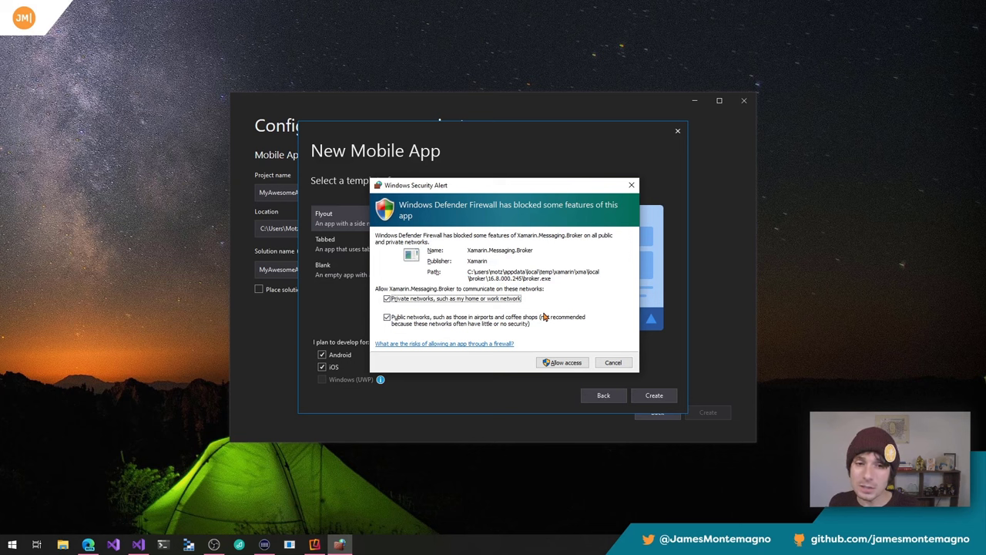
click(560, 363)
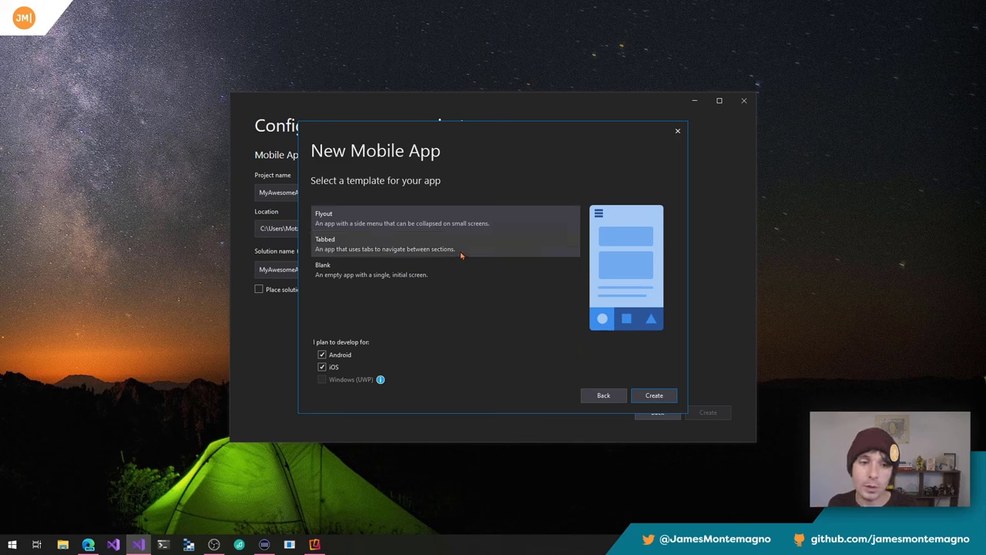
- Compare the Flyout, Tabbed and Blank app templates and read the Windows (UWP) note for the Flyout template
click(417, 222)
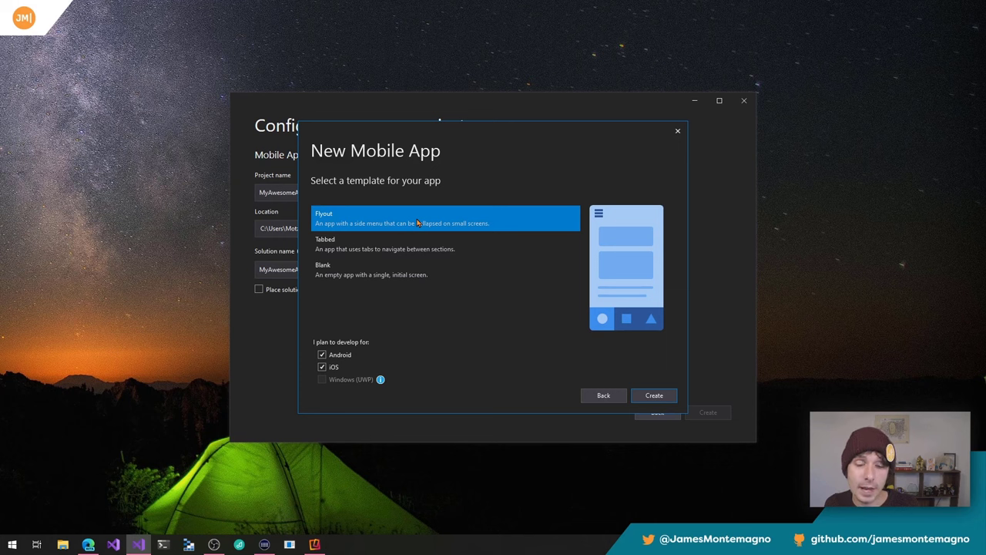
click(397, 252)
click(395, 272)
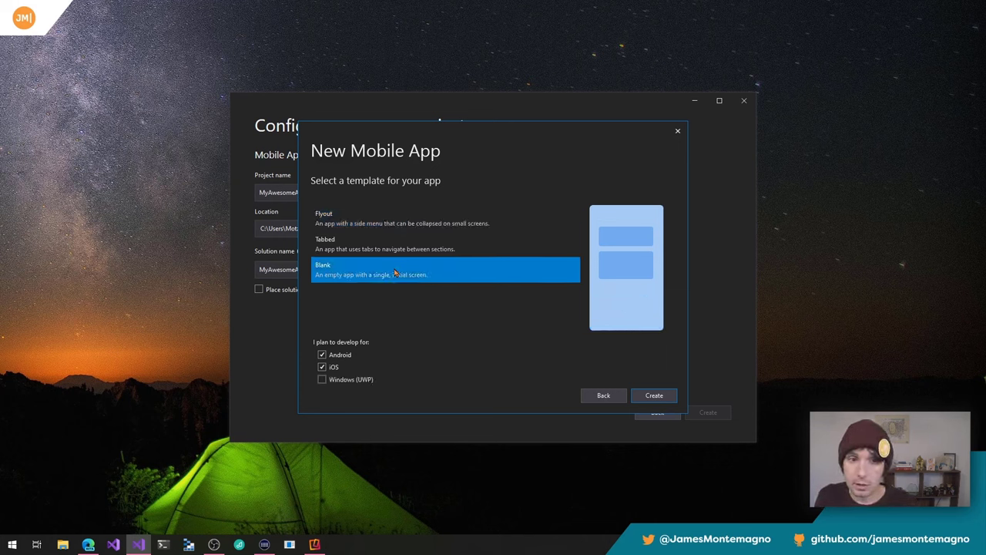
click(403, 245)
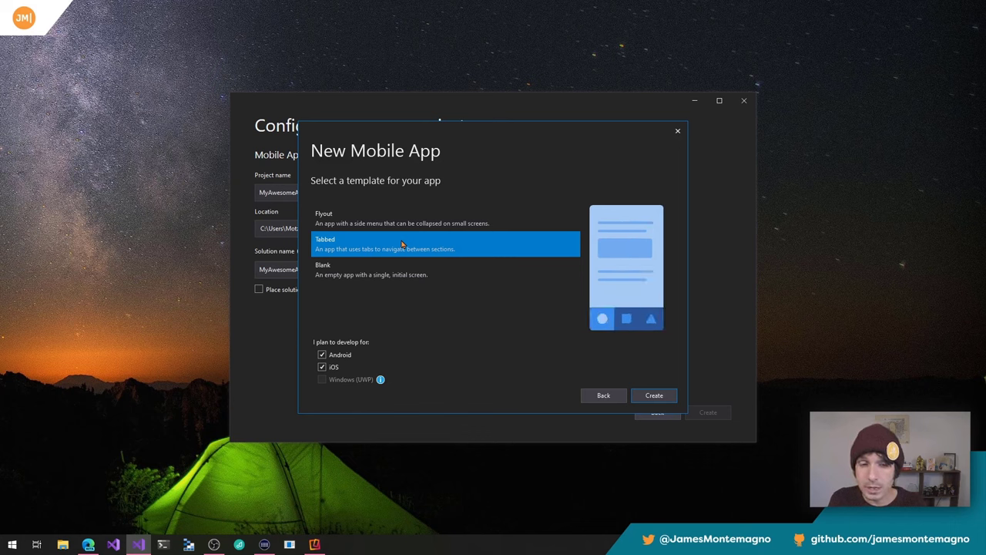
click(401, 223)
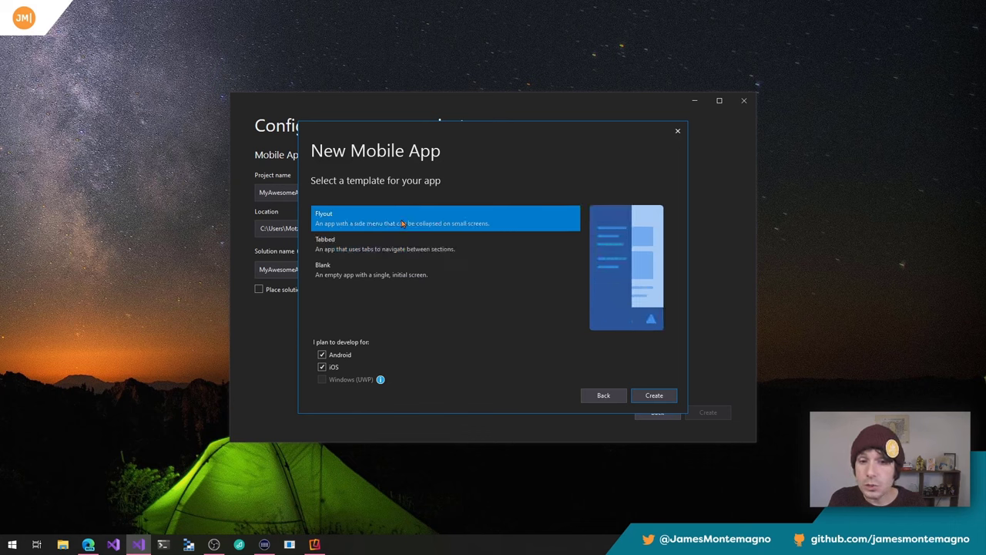
click(479, 247)
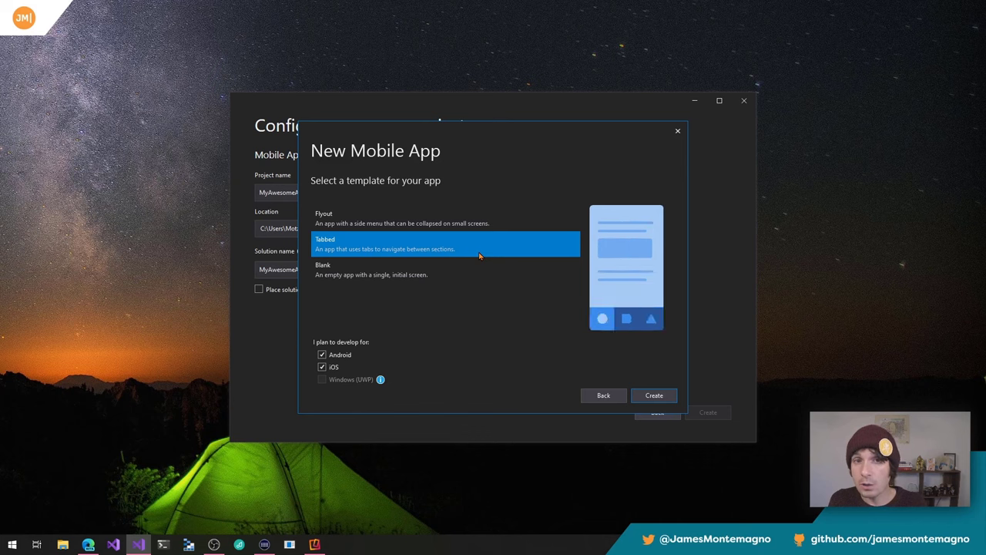
click(476, 269)
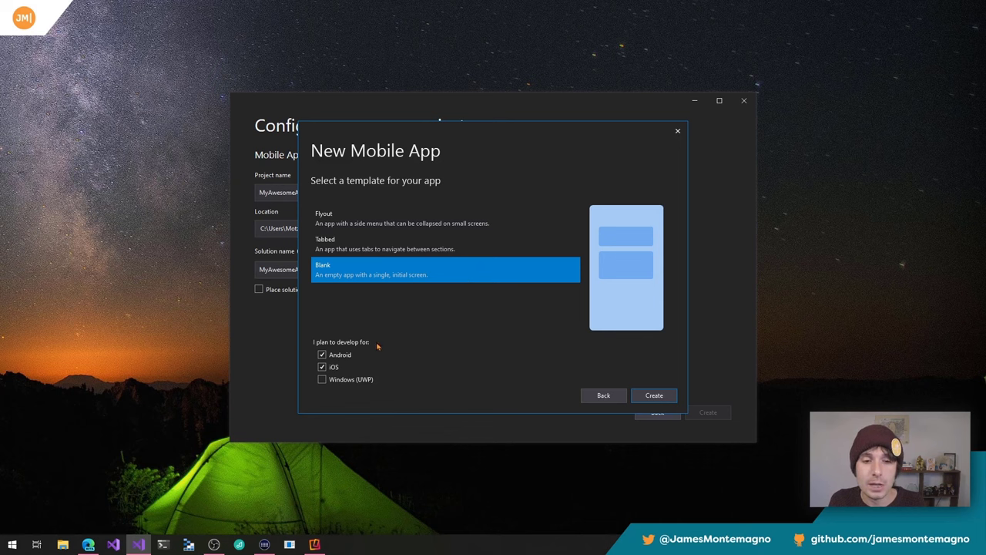
click(369, 222)
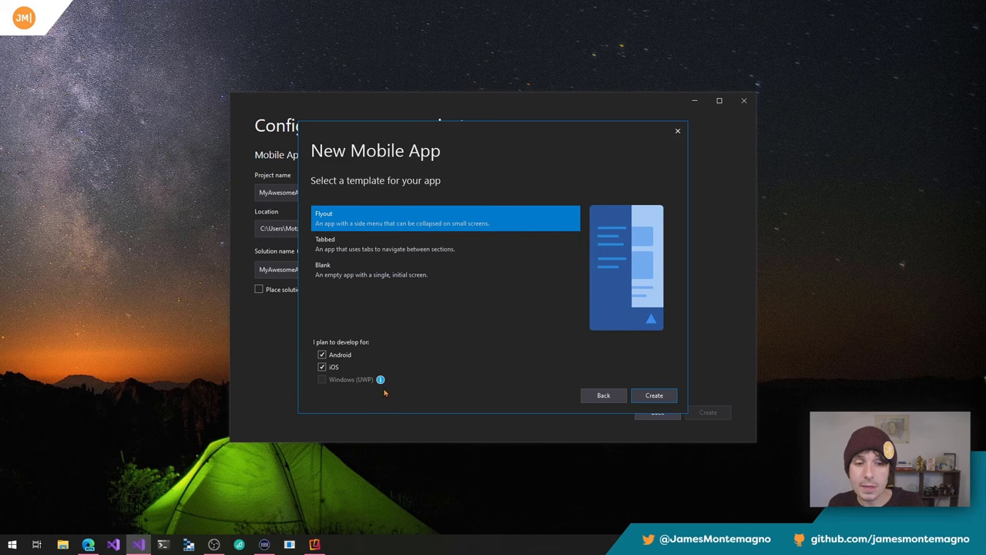
mouse_move(381, 381)
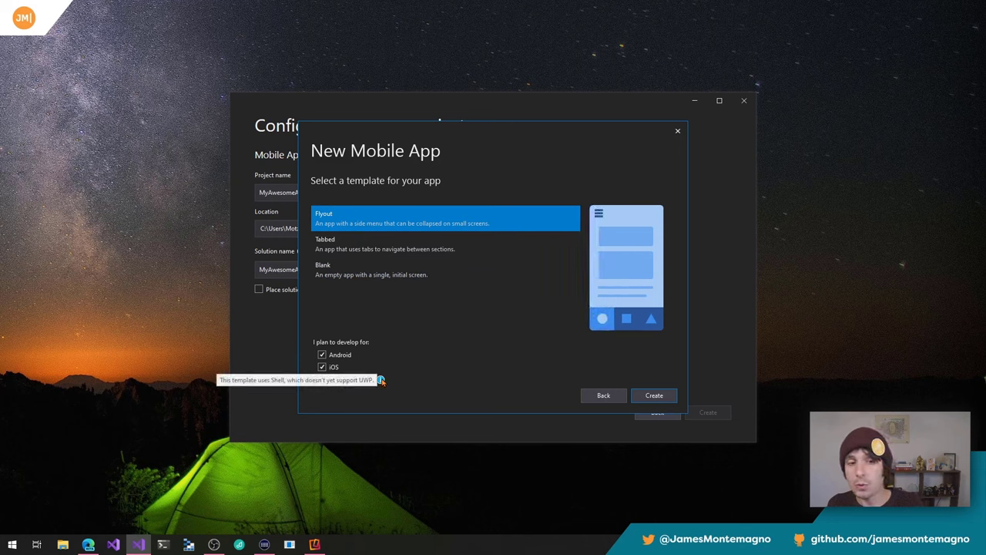
- Create the mobile app from the Flyout template, targeting Android and iOS, and maximize the project window
click(358, 269)
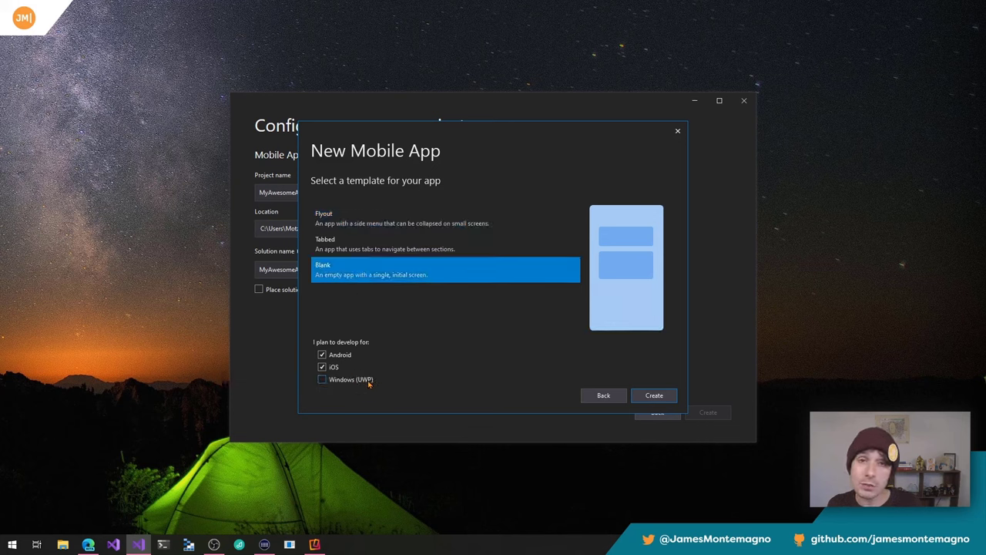
click(400, 223)
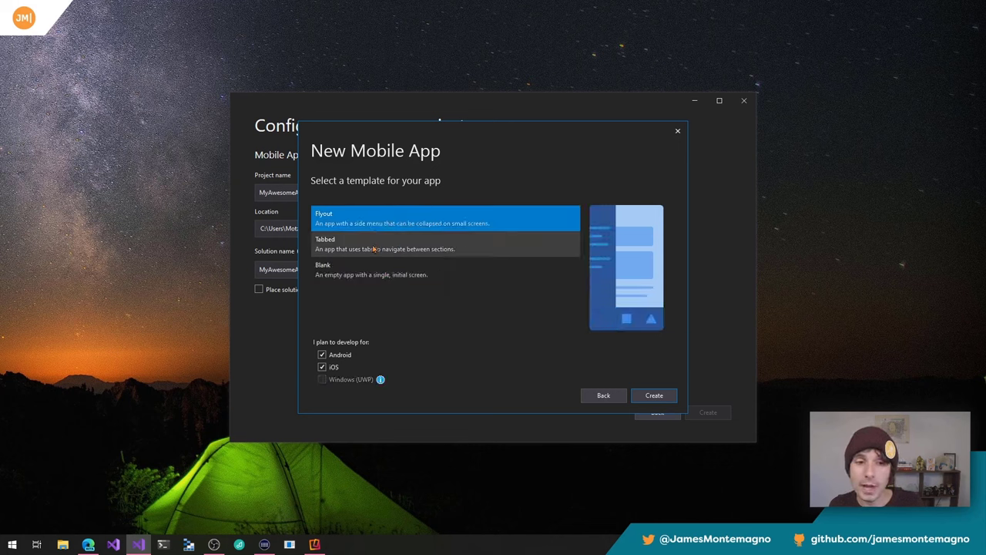
click(375, 242)
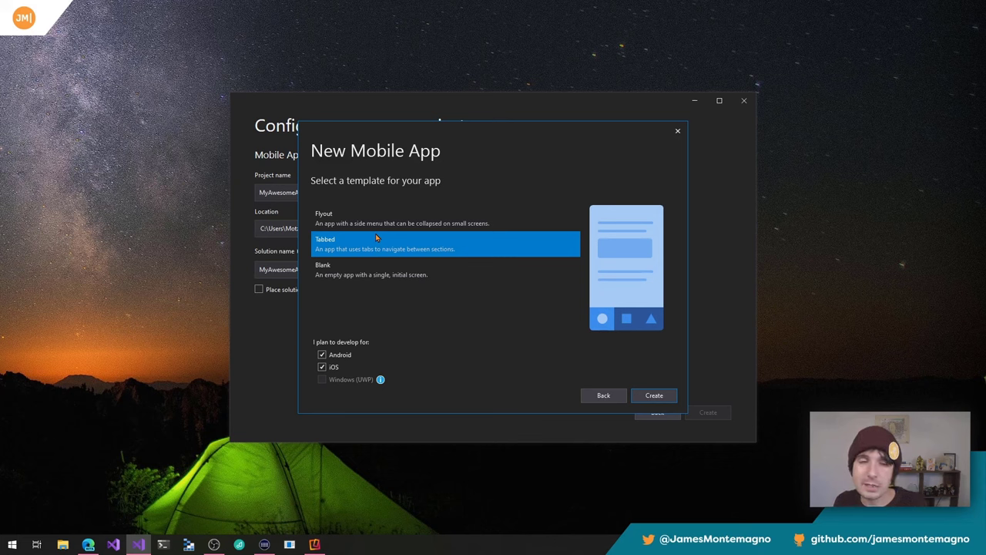
click(461, 223)
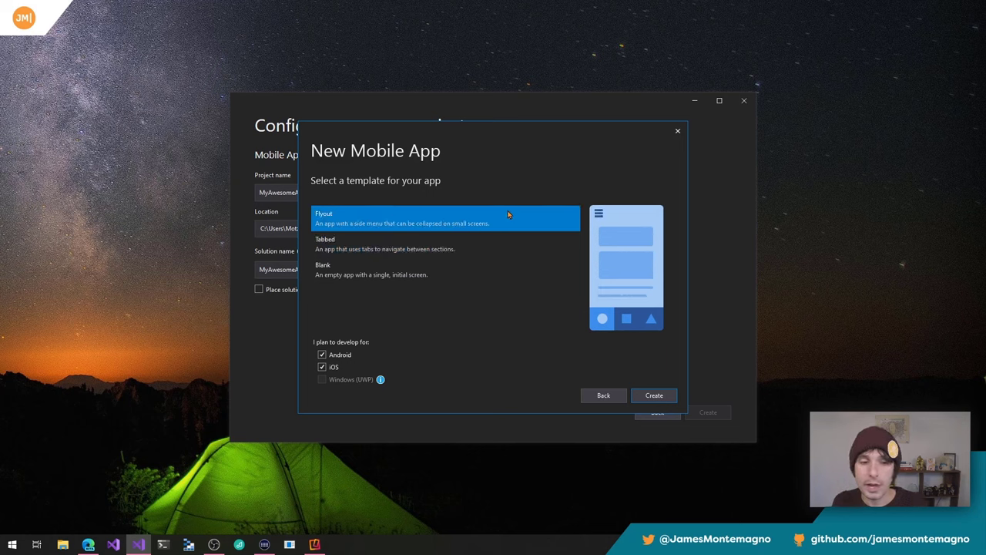
click(657, 395)
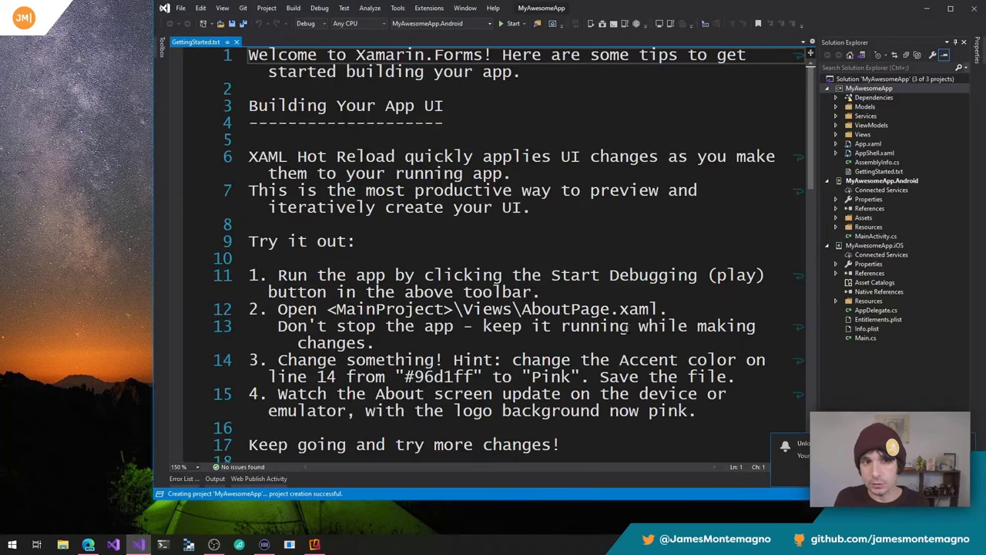
click(951, 8)
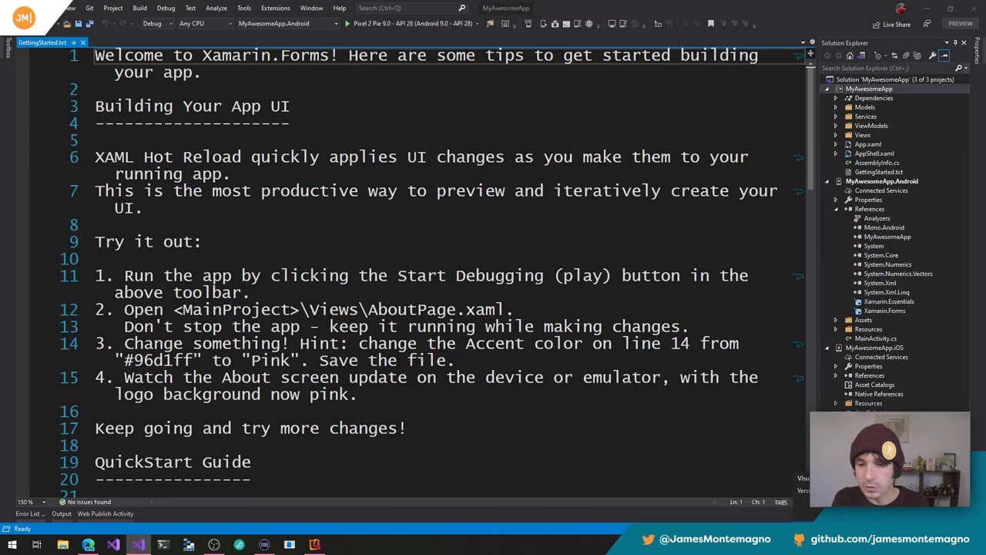
- Read the introduction and the Building Your App UI heading in GettingStarted.txt
click(164, 123)
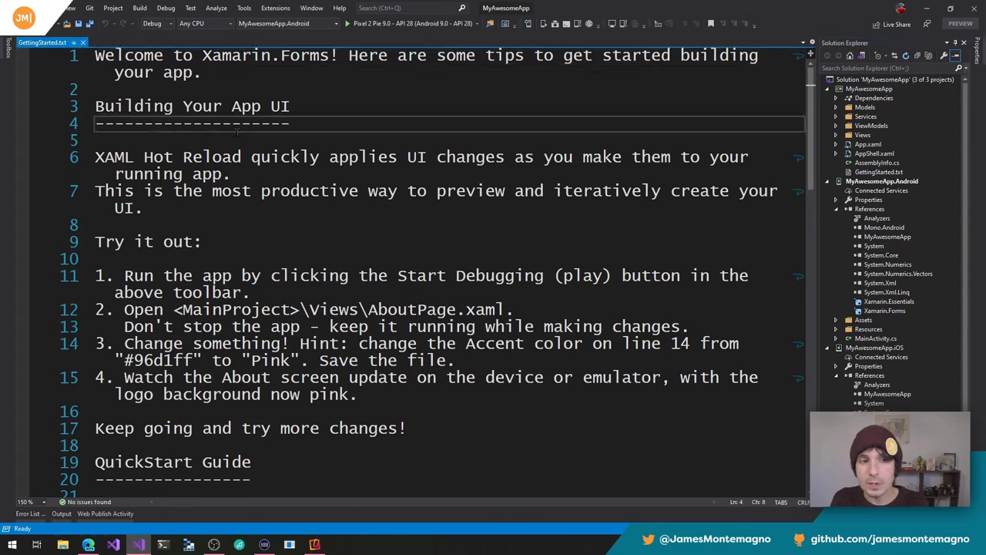
drag(202, 72, 102, 41)
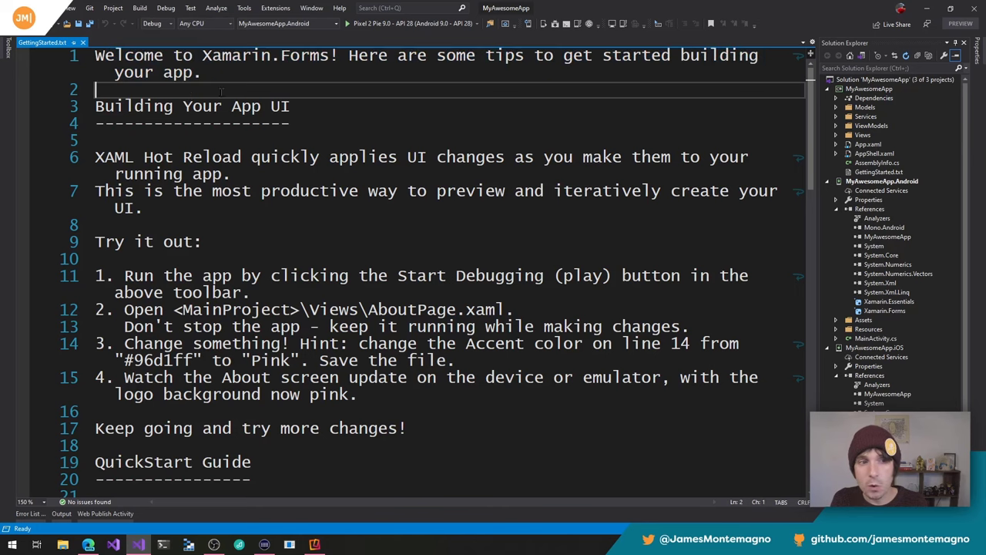
drag(96, 106, 287, 106)
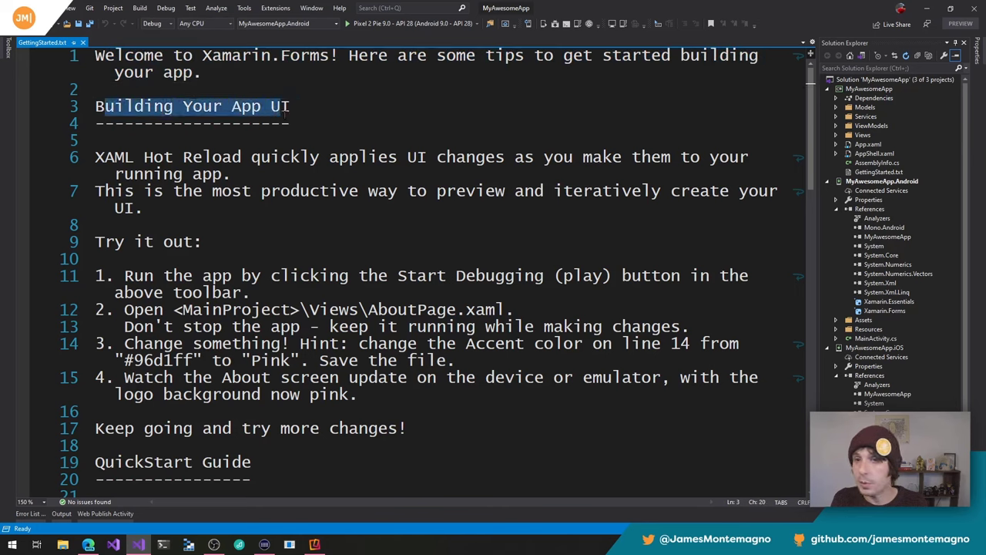